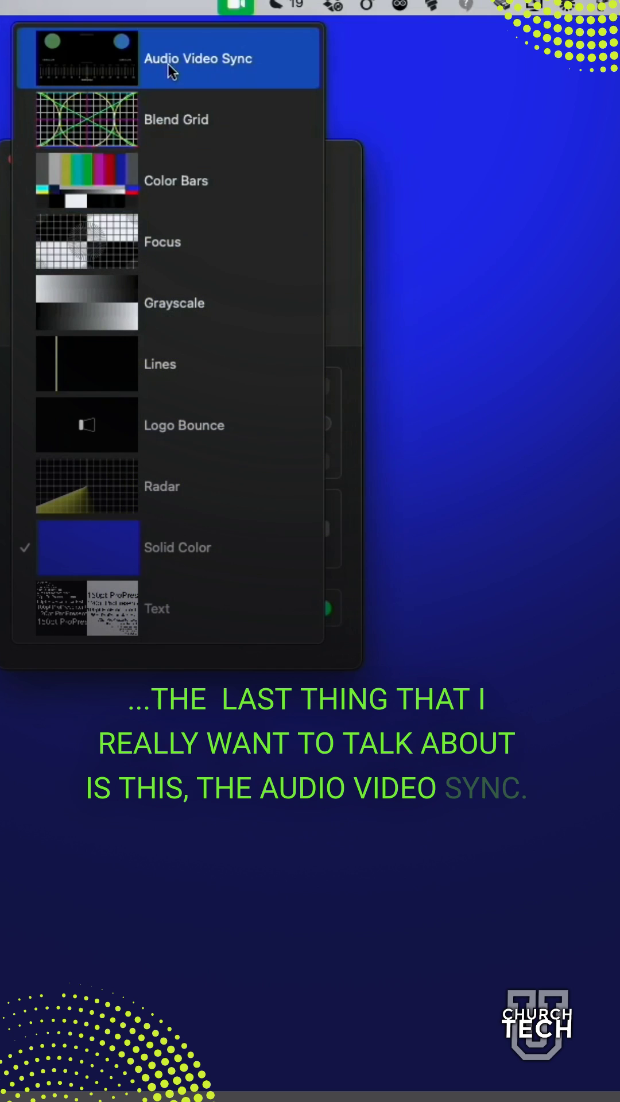
Choose Audio Video Sync as the test pattern, replacing the solid blue colour
left_click(169, 65)
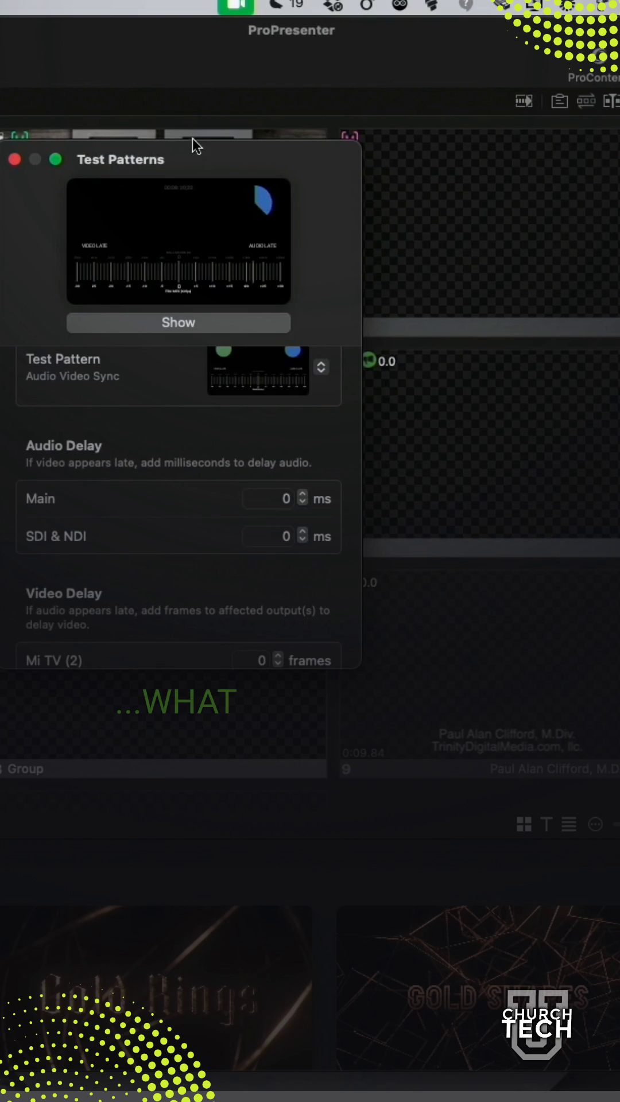
scroll(280, 517, "down", 5)
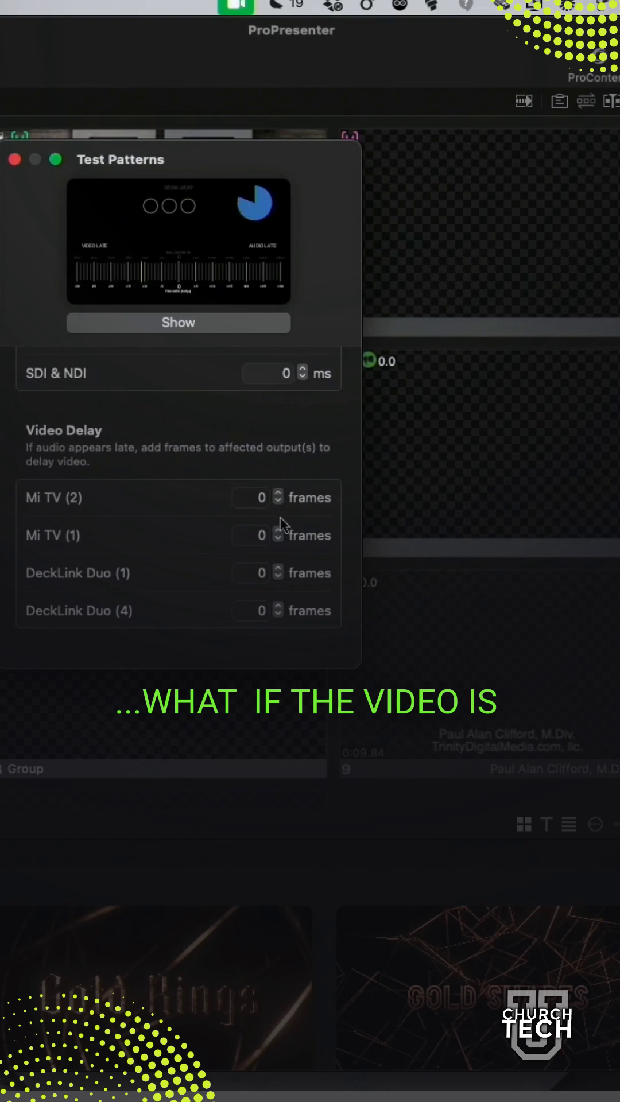